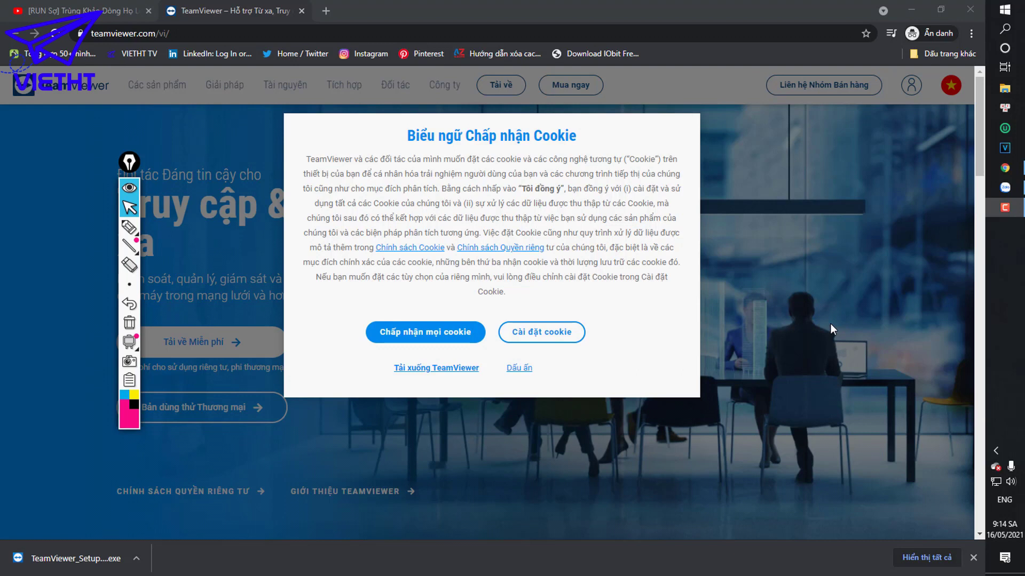
Step: Close Chrome's download shelf so the TeamViewer homepage and its cookie banner show
click(973, 557)
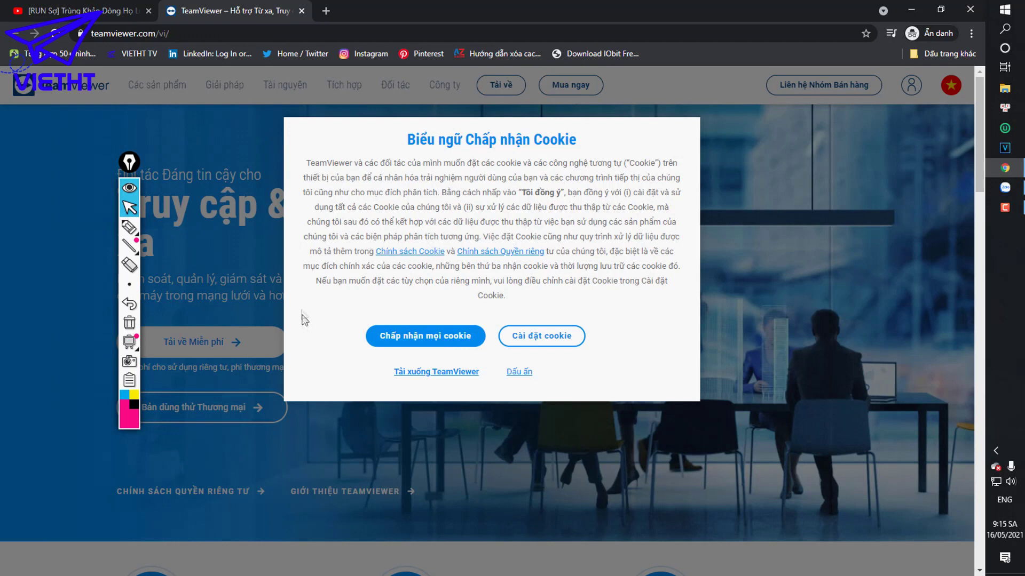
Step: Save the TeamViewer setup file to the Desktop, then minimize Chrome to show the desktop
click(414, 380)
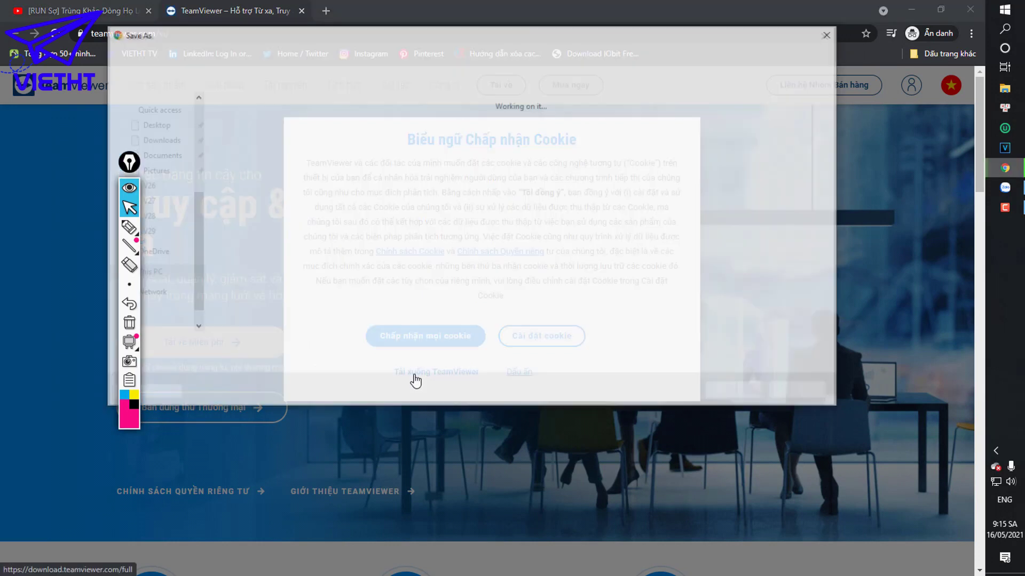
scroll(195, 219, up, 4)
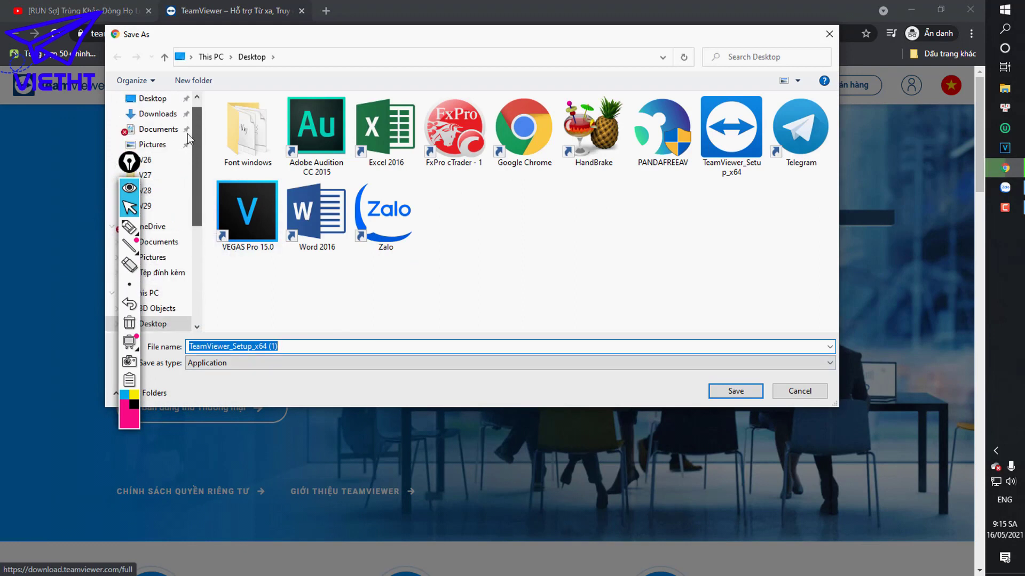
click(171, 125)
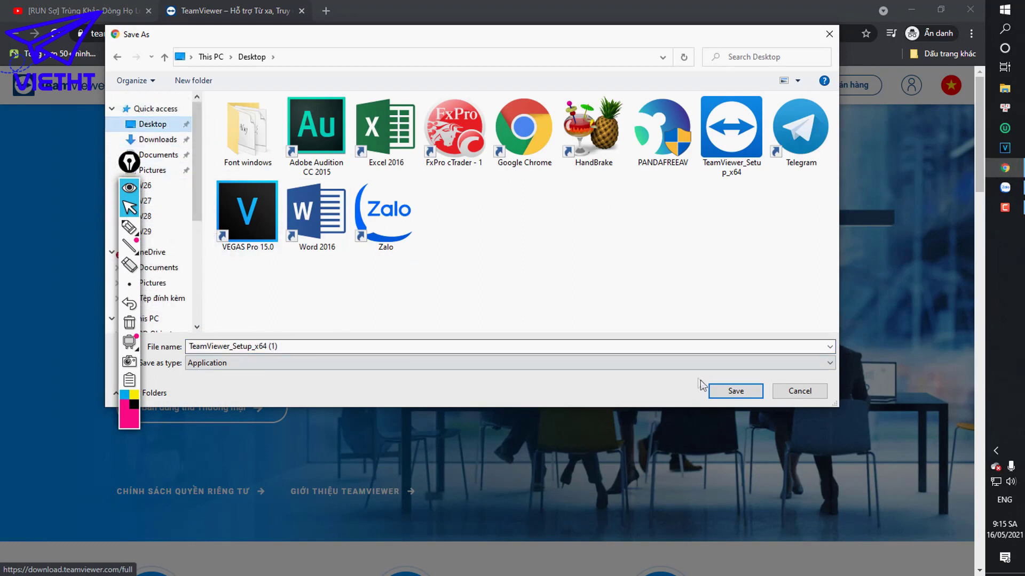
click(715, 391)
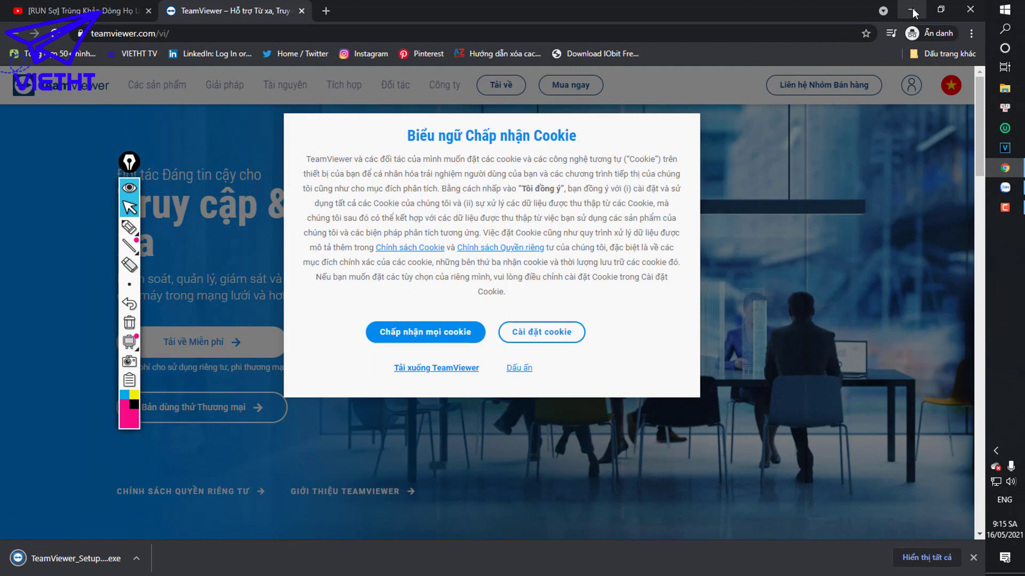
click(911, 9)
right_click(449, 246)
Step: Run the TeamViewer_Setup installer from the desktop and dismiss the IObit monitor popup
click(479, 287)
drag(24, 238, 557, 237)
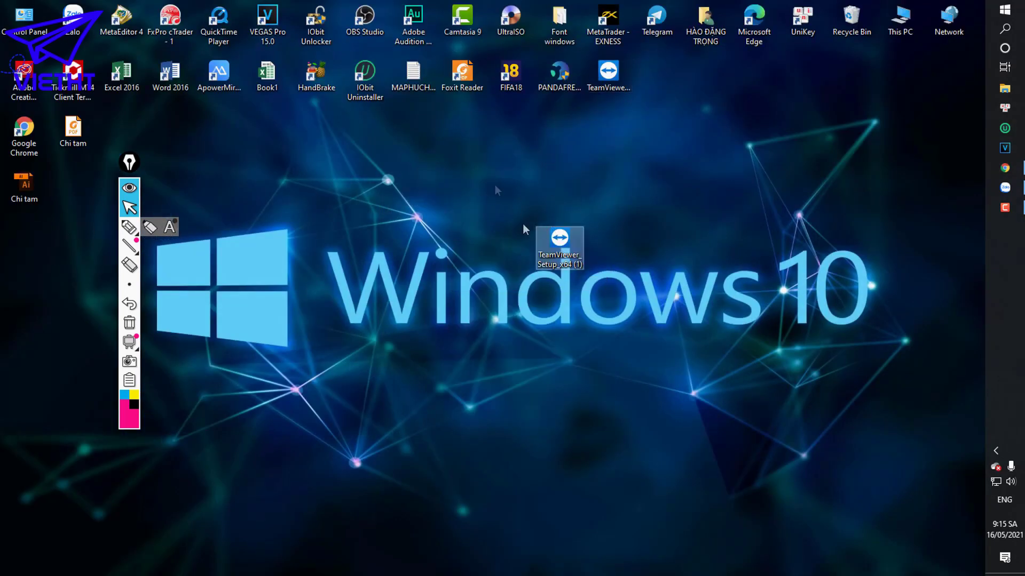
double_click(561, 250)
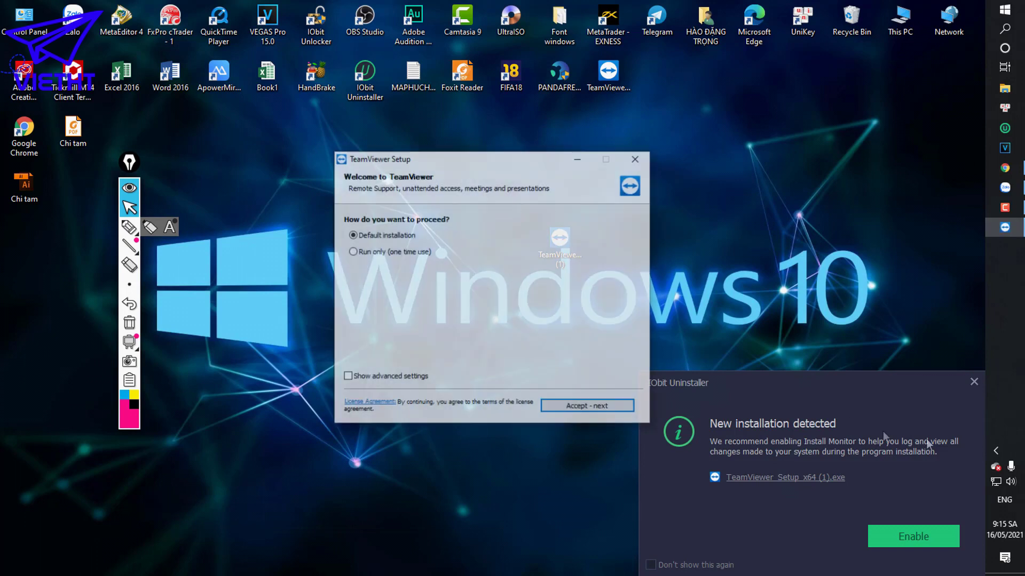
click(973, 383)
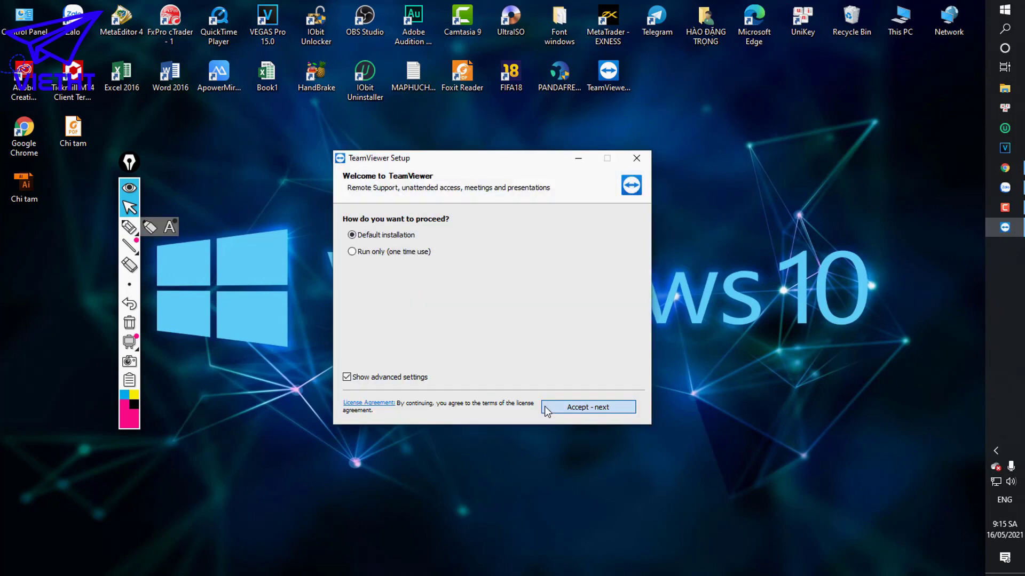
Step: Accept the licence and install to the default C:\Program Files\TeamViewer folder
click(545, 405)
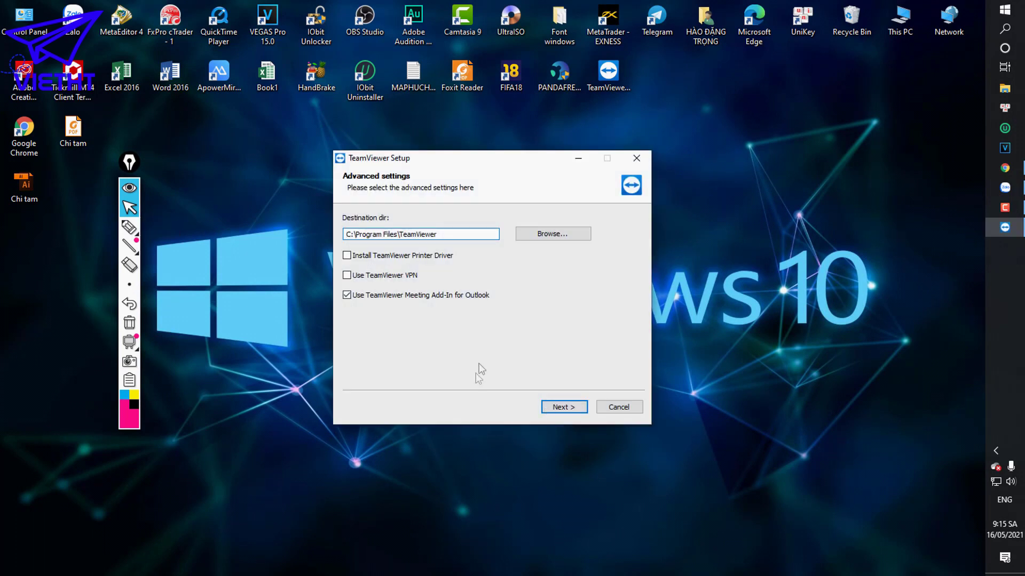
click(564, 407)
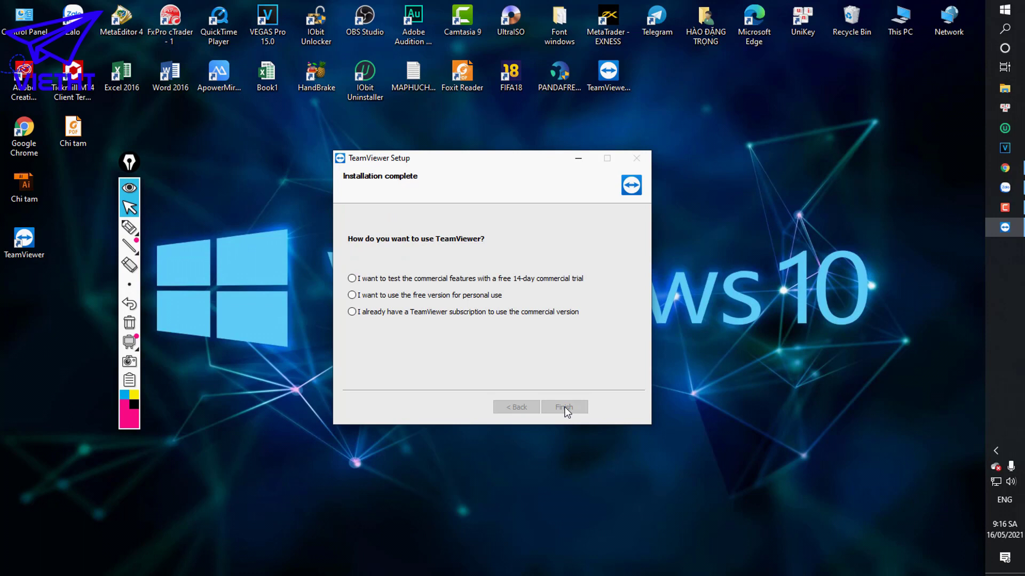
Step: Choose the free version for personal use, finish setup, and erase the pink annotation
click(381, 301)
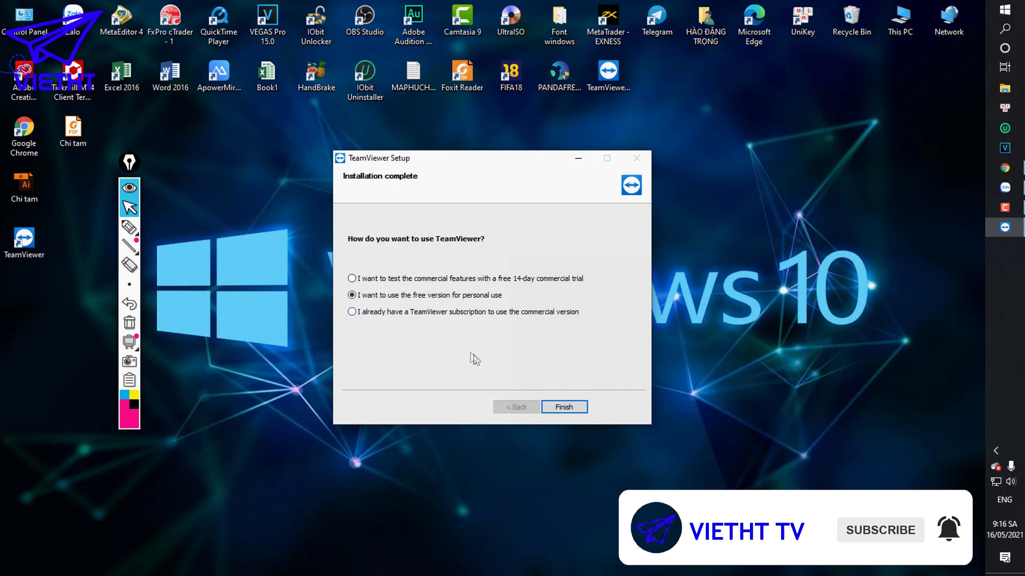
click(566, 409)
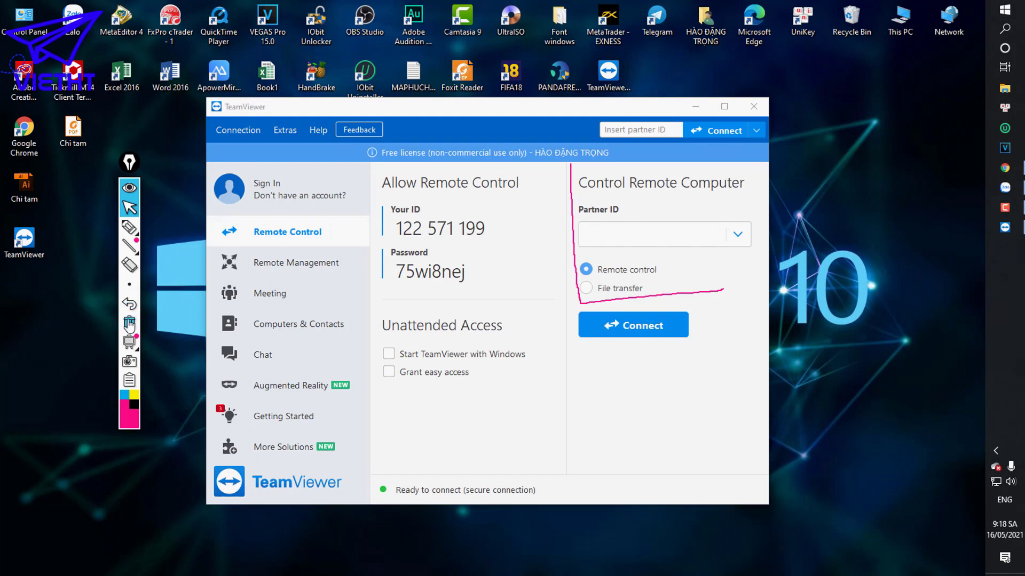
click(129, 323)
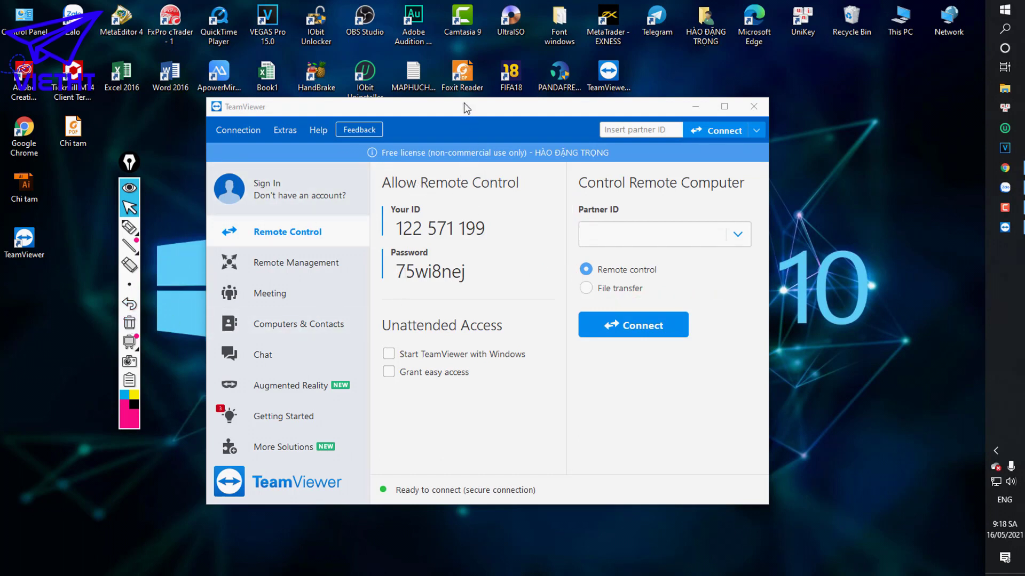
drag(463, 102, 474, 82)
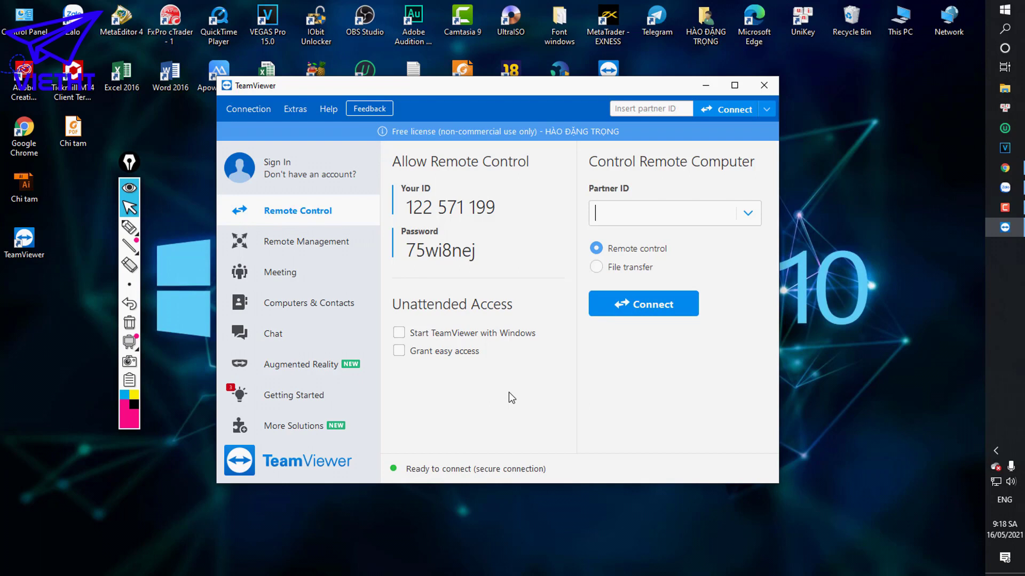
click(297, 250)
click(288, 273)
click(288, 300)
click(291, 247)
click(294, 213)
click(129, 227)
mouse_move(383, 141)
mouse_down()
mouse_move(383, 216)
mouse_move(414, 283)
mouse_move(580, 272)
mouse_move(574, 145)
mouse_move(381, 154)
mouse_up()
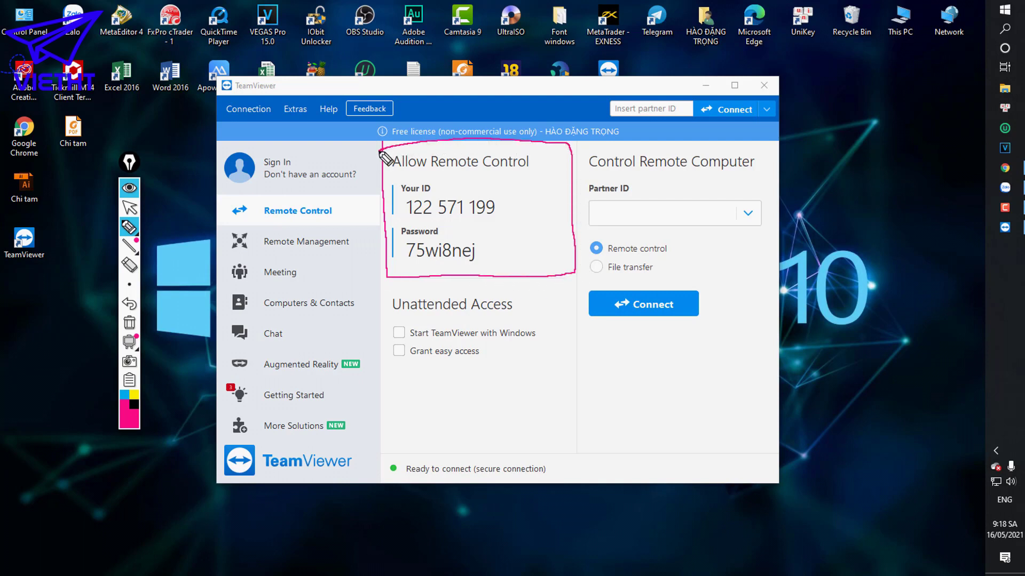
drag(404, 222, 528, 227)
drag(411, 263, 478, 265)
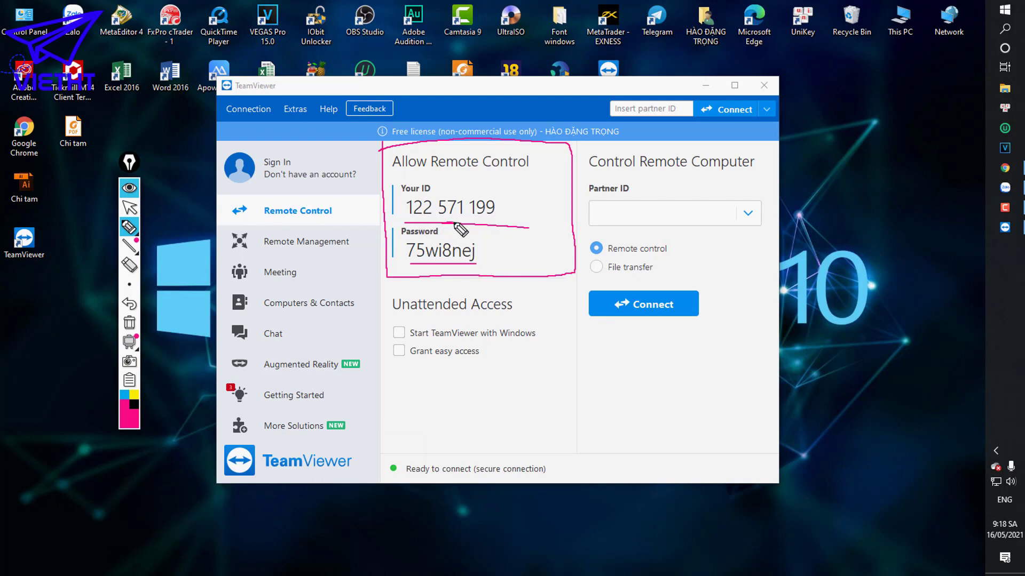
drag(402, 267, 474, 263)
drag(408, 223, 502, 228)
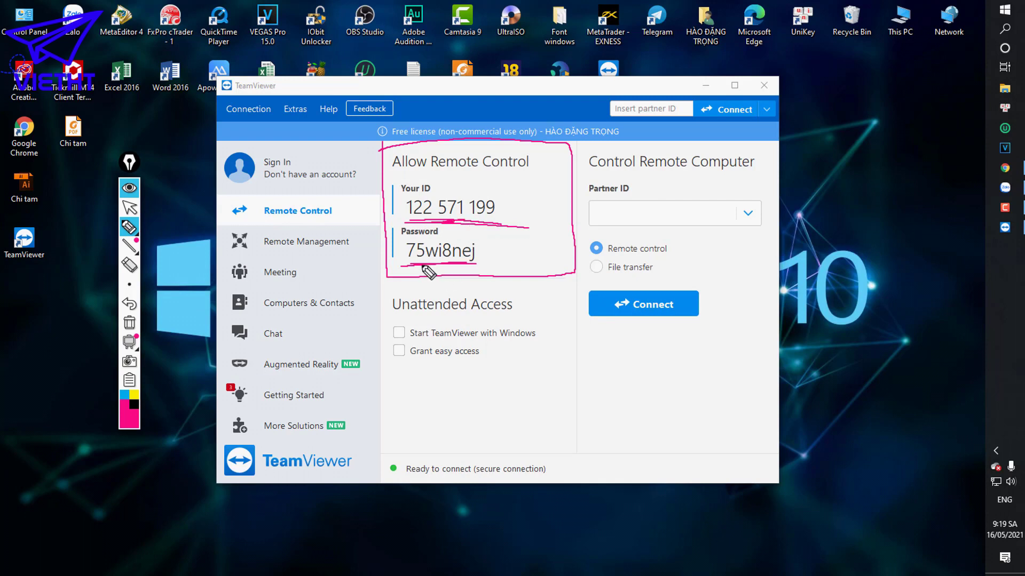
drag(425, 264, 467, 263)
click(129, 322)
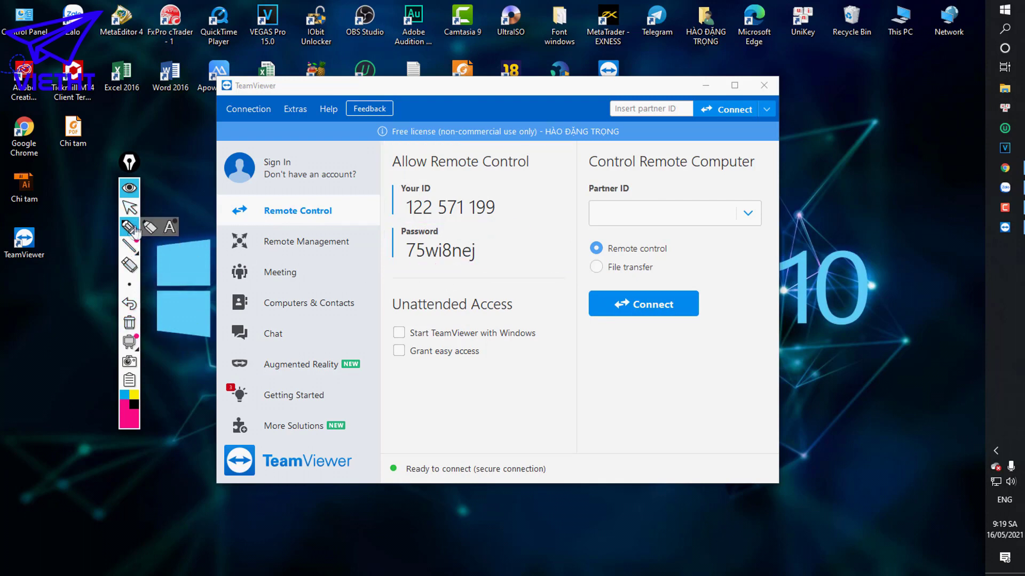
Step: Circle the Control Remote Computer panel in pink, then erase the loop
click(150, 227)
mouse_move(579, 144)
mouse_down()
mouse_move(598, 277)
mouse_move(710, 277)
mouse_move(768, 256)
mouse_move(754, 146)
mouse_move(579, 146)
mouse_up()
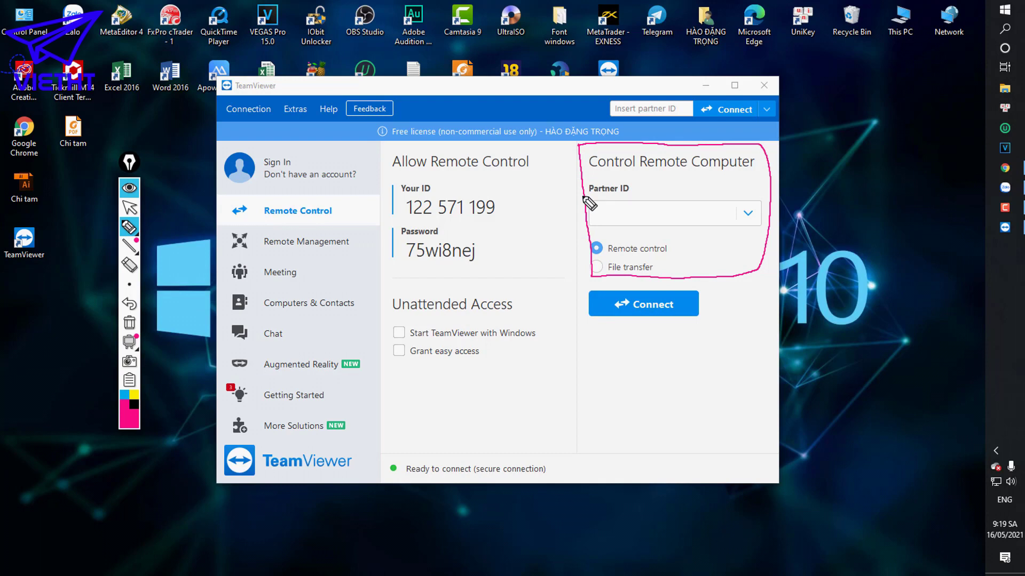
click(131, 322)
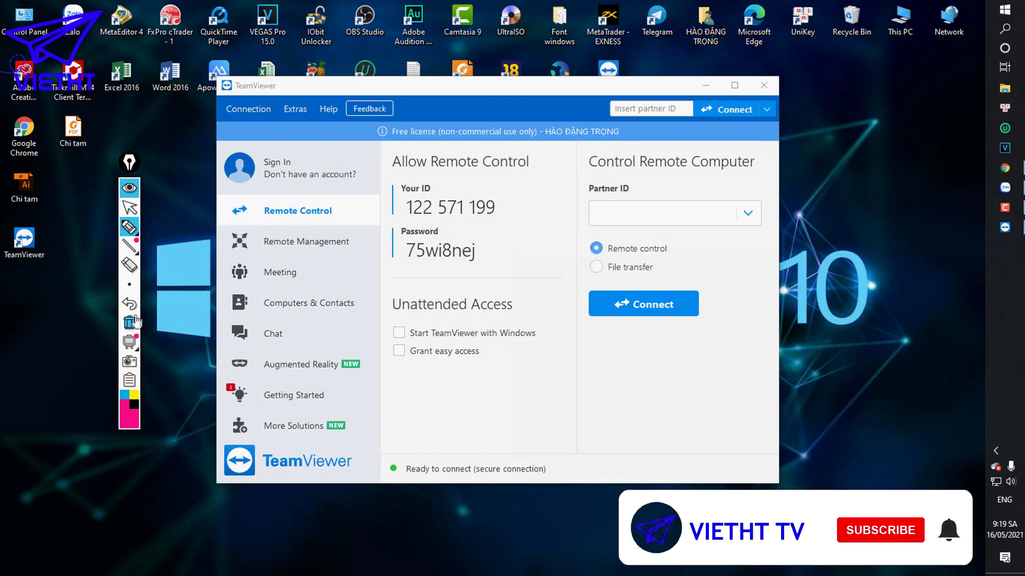
click(128, 207)
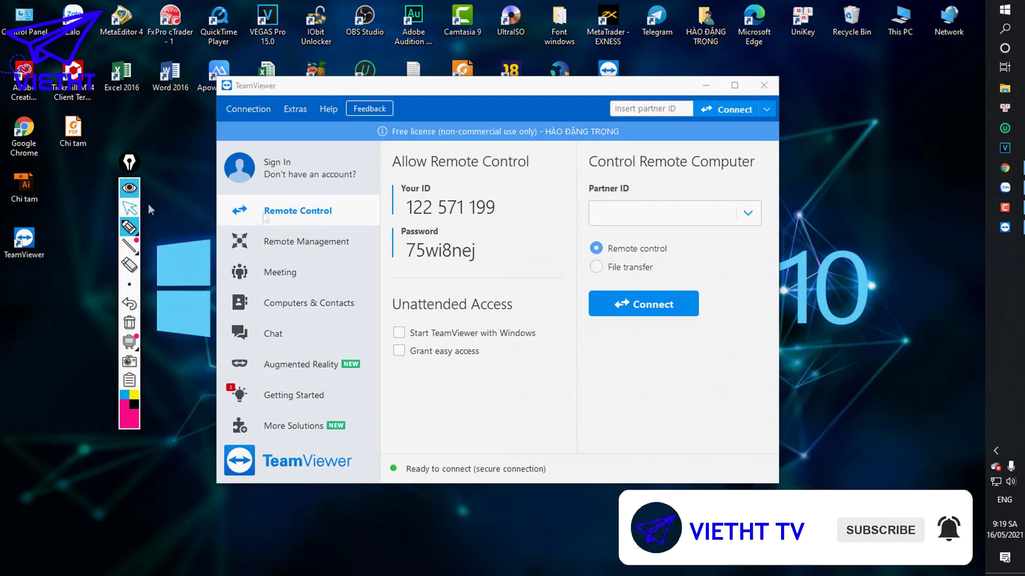
Step: Highlight the Partner ID label and this computer's ID, then focus the Partner ID field
click(129, 230)
drag(594, 194, 646, 195)
mouse_move(404, 198)
mouse_down()
mouse_move(400, 220)
mouse_move(402, 199)
mouse_move(507, 217)
mouse_move(433, 223)
mouse_up()
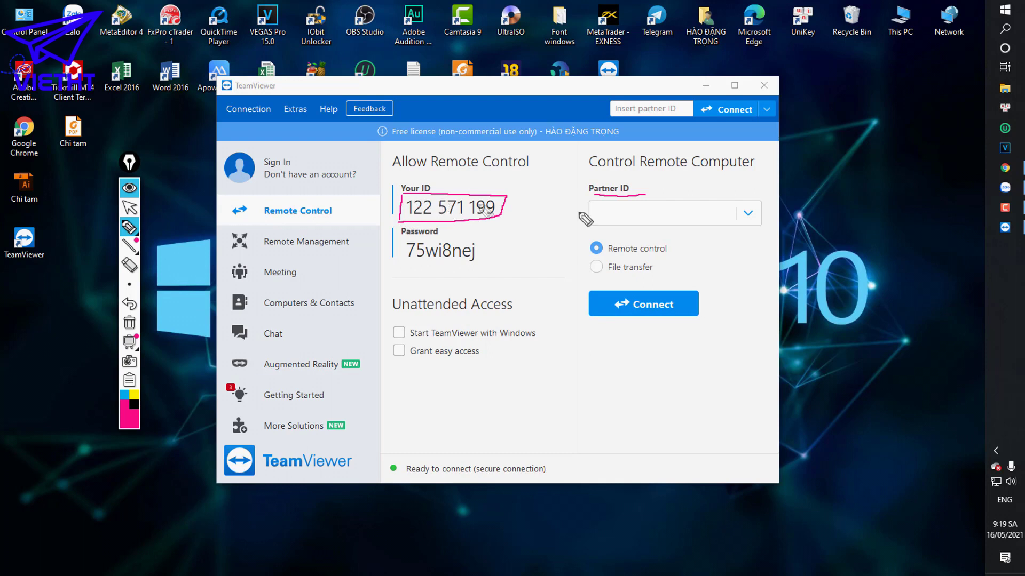
click(130, 207)
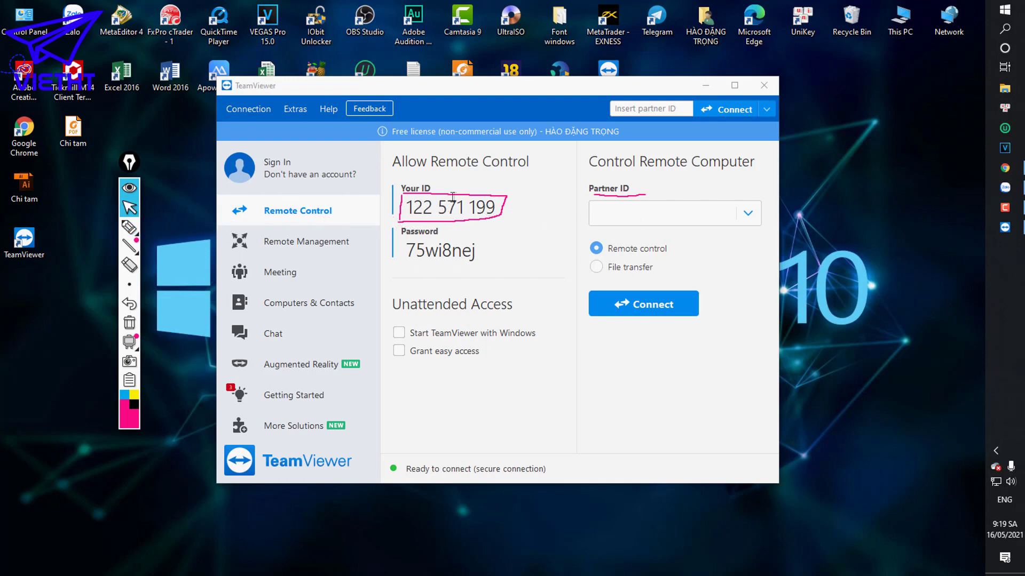
click(607, 210)
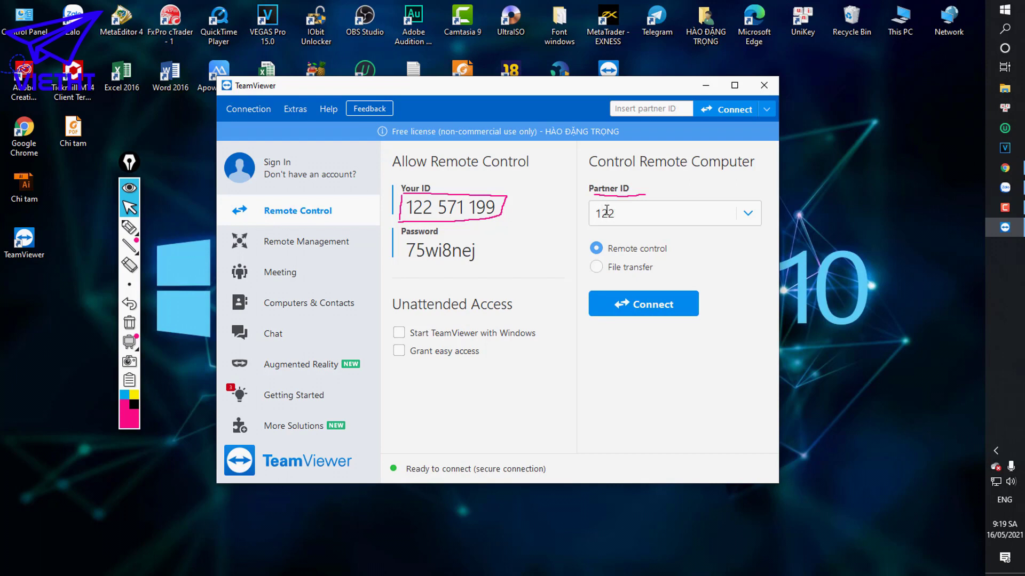
Step: Enter the partner's ID and start the remote-control connection
text(707)
click(632, 302)
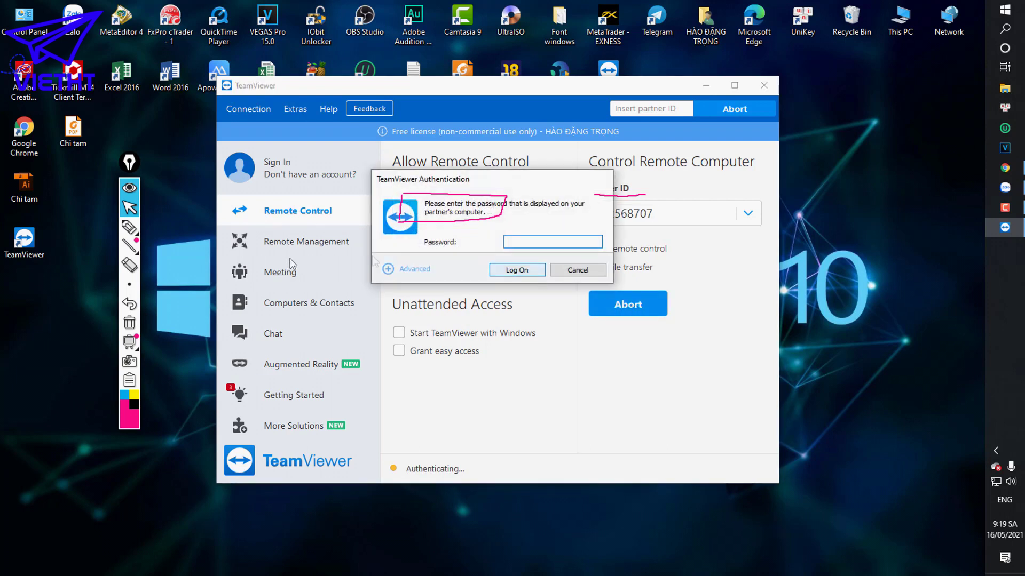
Step: Move the Authentication prompt aside and circle the displayed password, then clear the marks
click(129, 323)
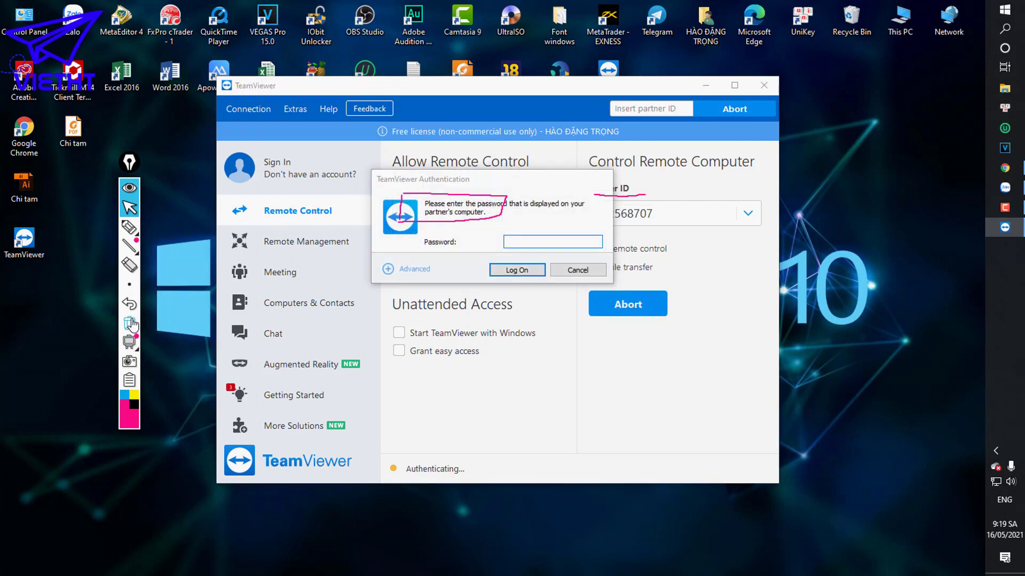
click(526, 242)
drag(486, 187, 675, 238)
mouse_move(136, 248)
click(129, 227)
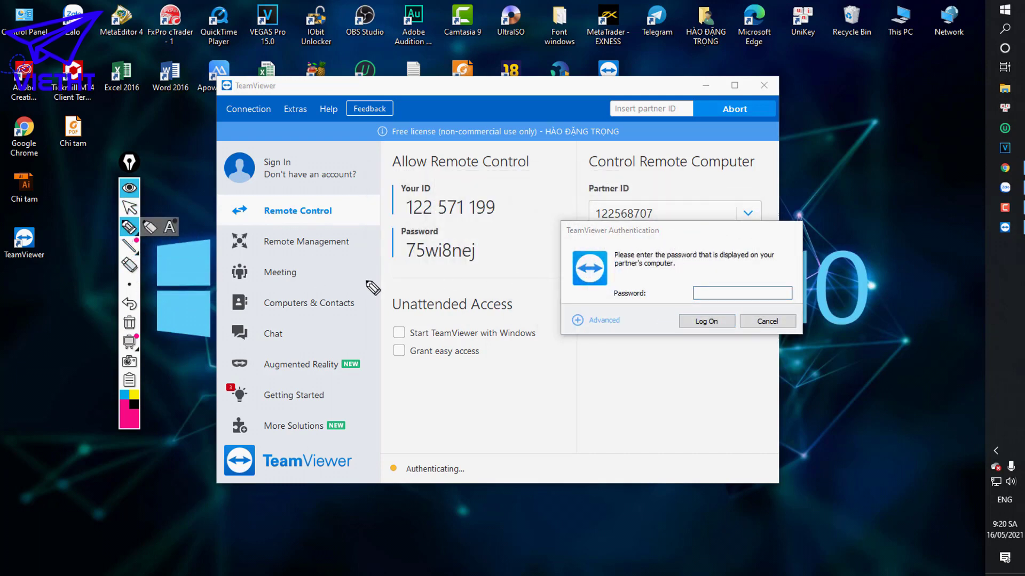
mouse_move(404, 264)
mouse_down()
mouse_move(487, 266)
mouse_move(486, 244)
mouse_move(434, 220)
mouse_move(398, 235)
mouse_move(396, 262)
mouse_up()
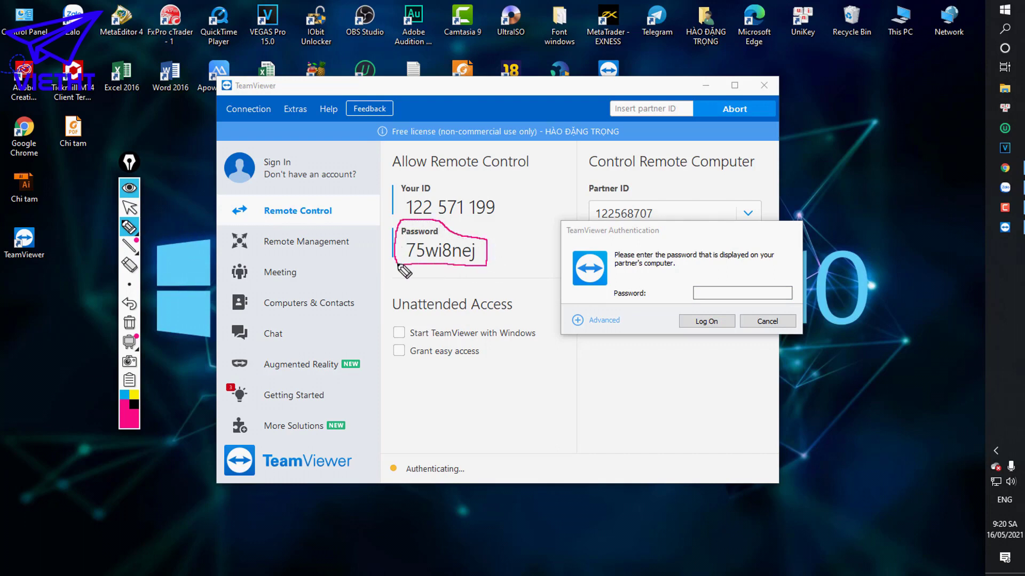
click(129, 207)
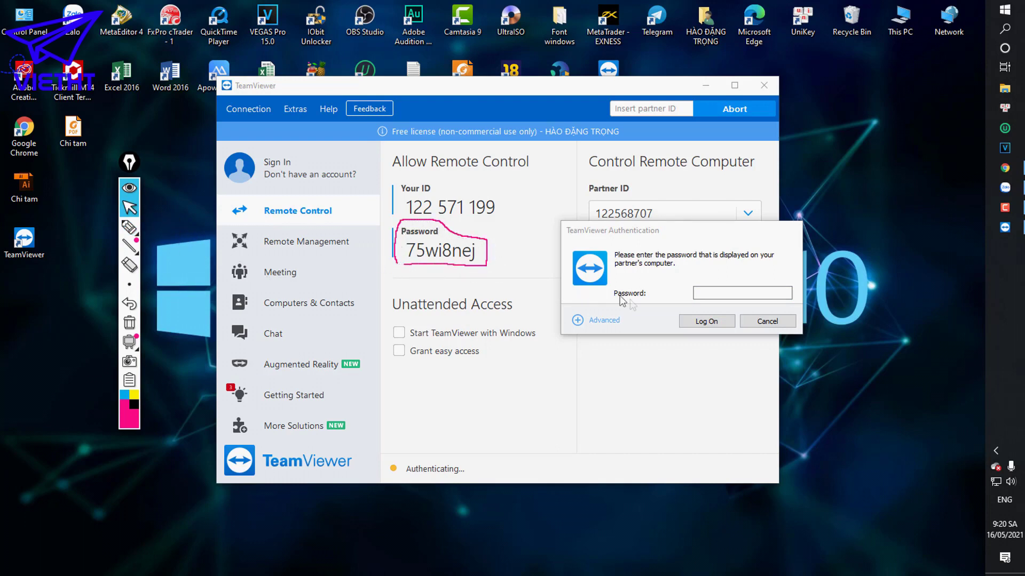
click(704, 293)
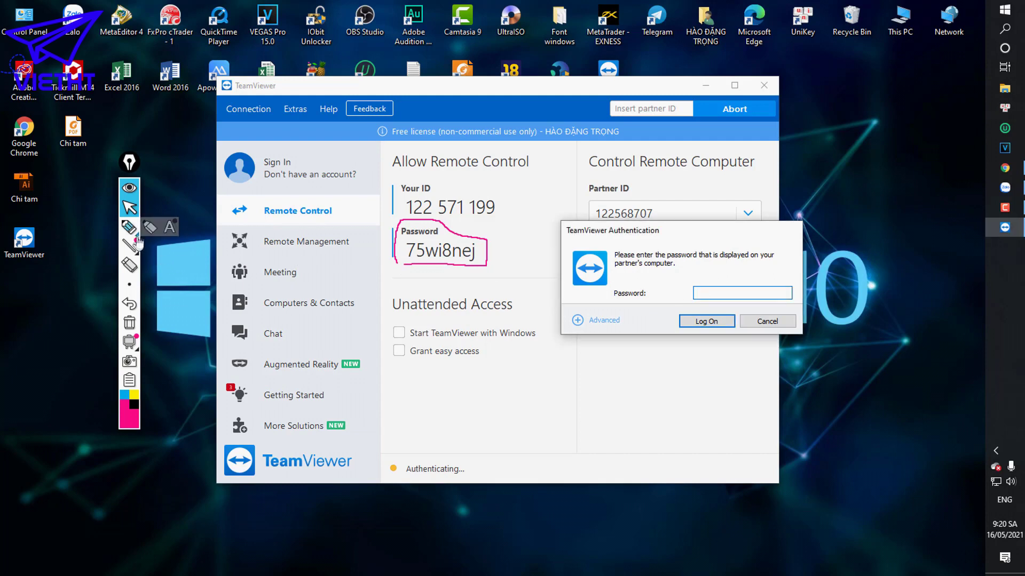
click(129, 322)
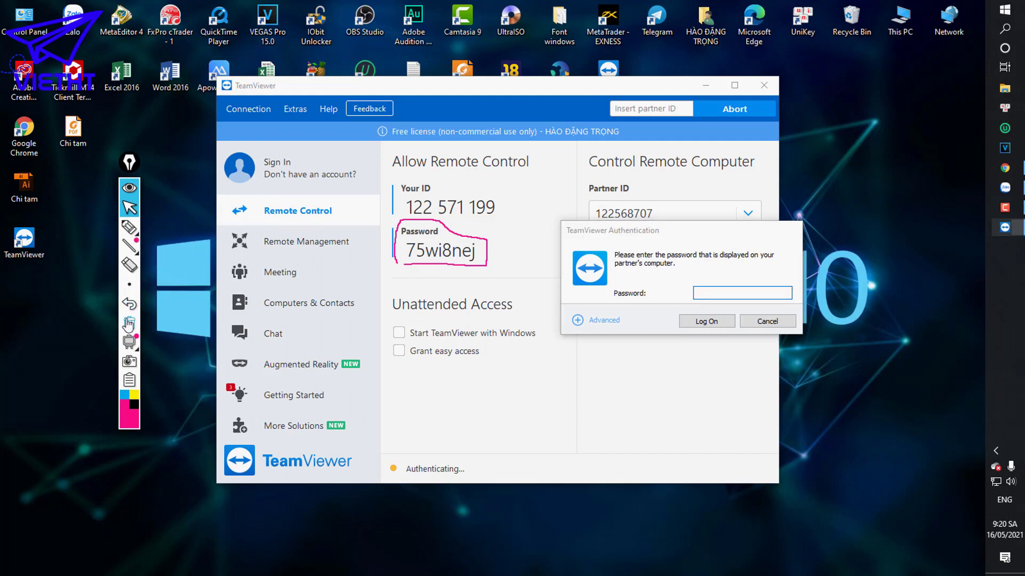
Step: Enter the partner's password in the Password field and log on
click(741, 294)
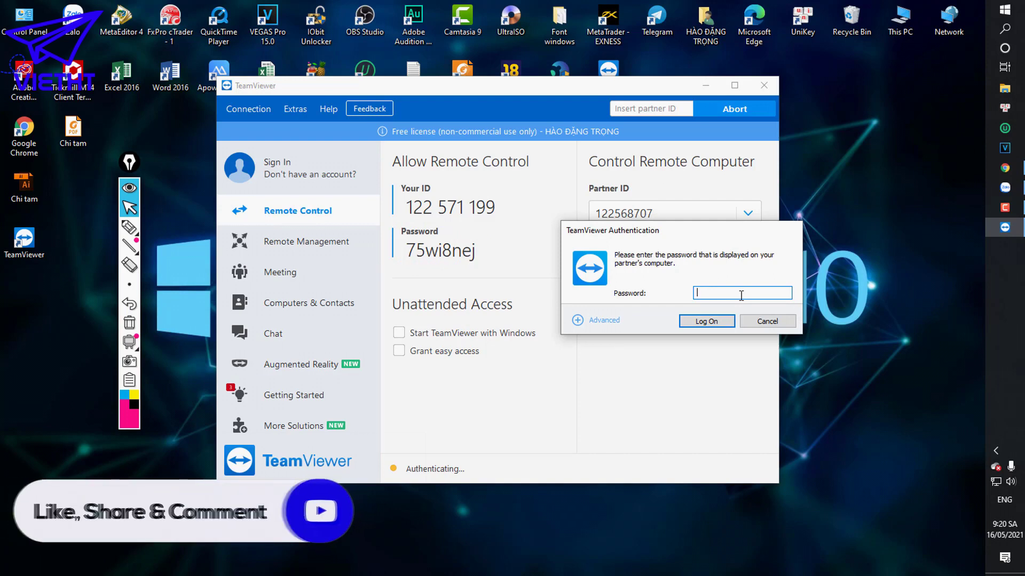
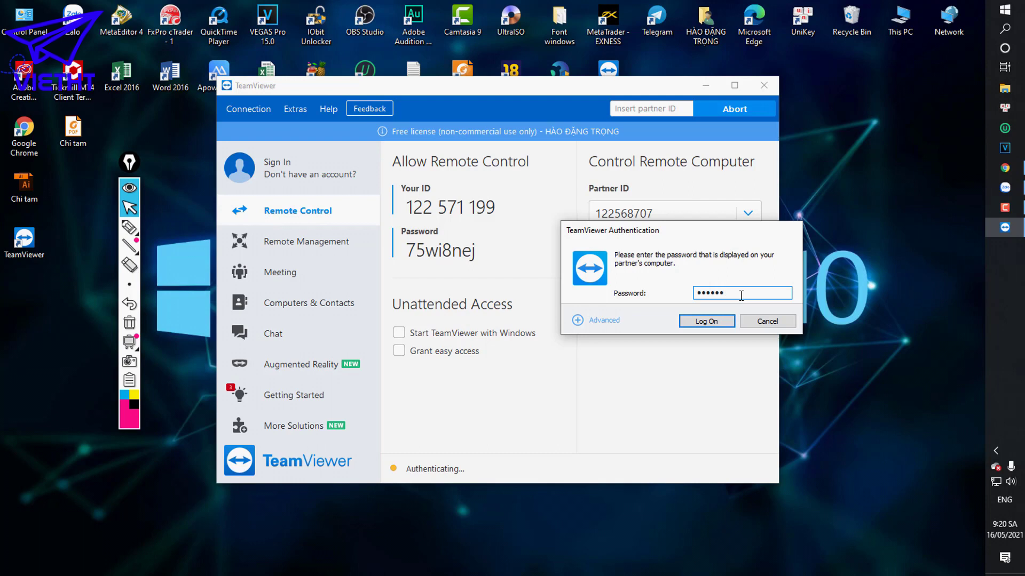
click(718, 321)
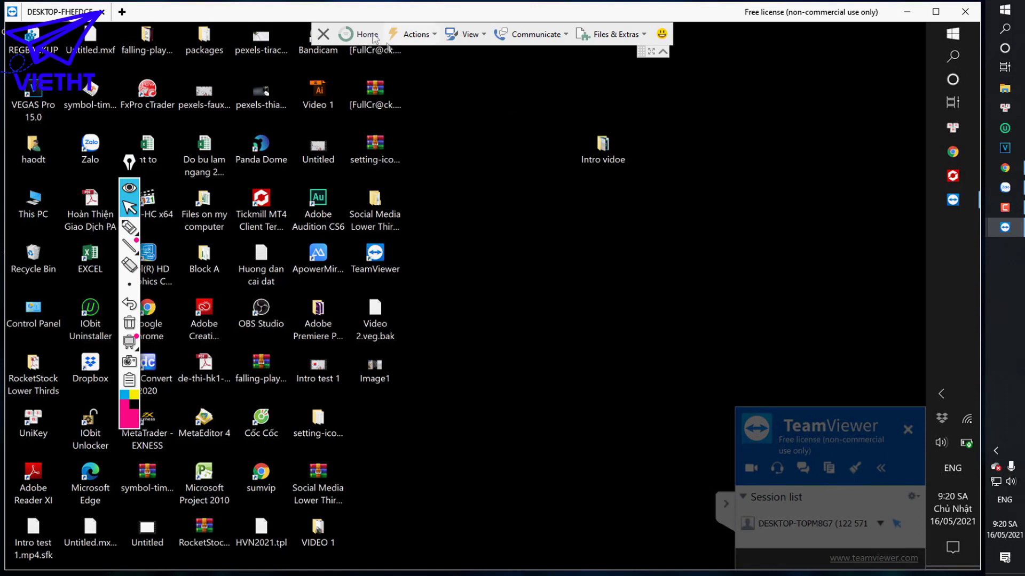
Step: Maximize the remote session, refresh the remote desktop, and open then close the Intro vidoe folder
click(937, 13)
right_click(353, 201)
click(480, 247)
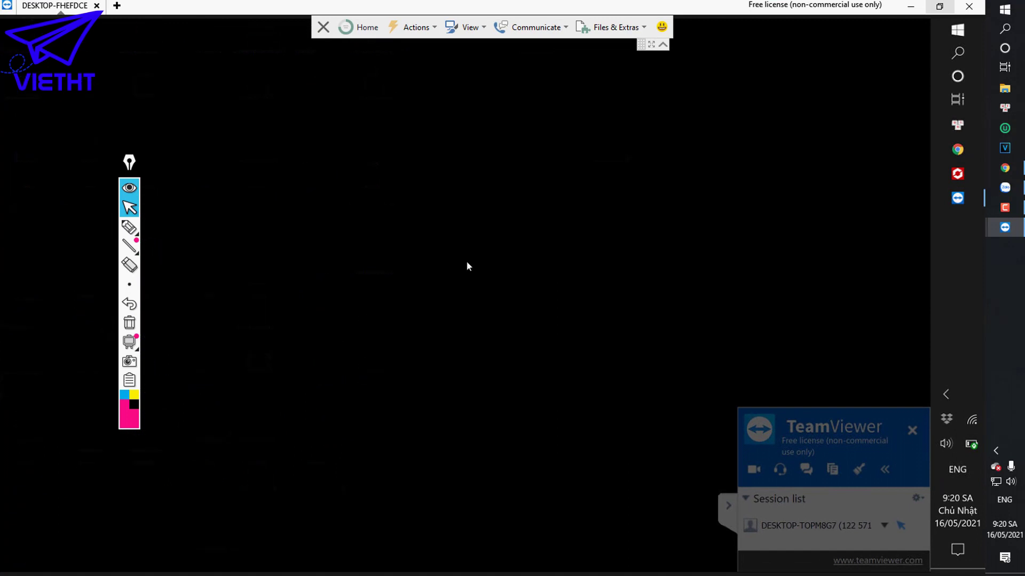
click(599, 158)
double_click(598, 158)
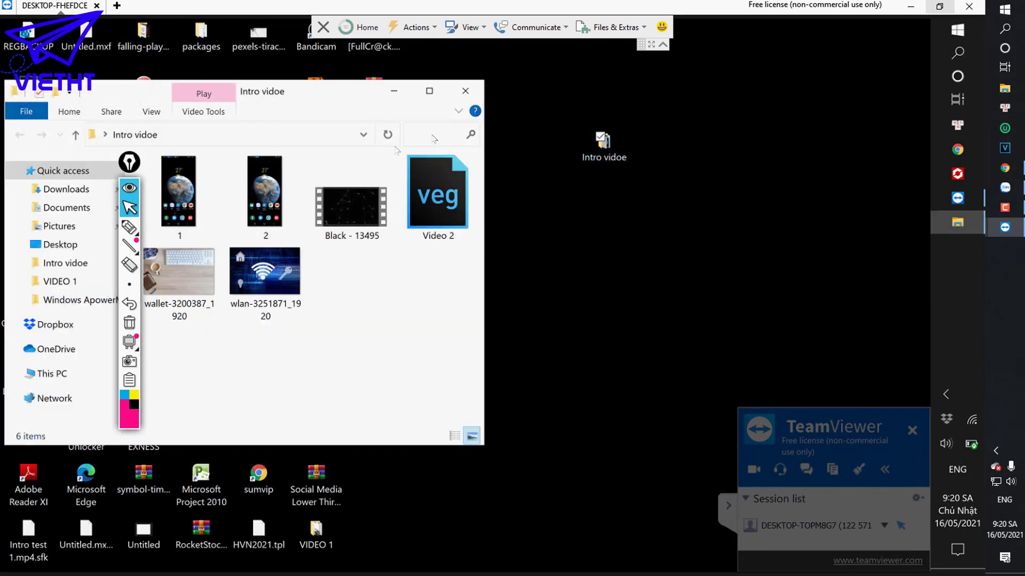
click(462, 94)
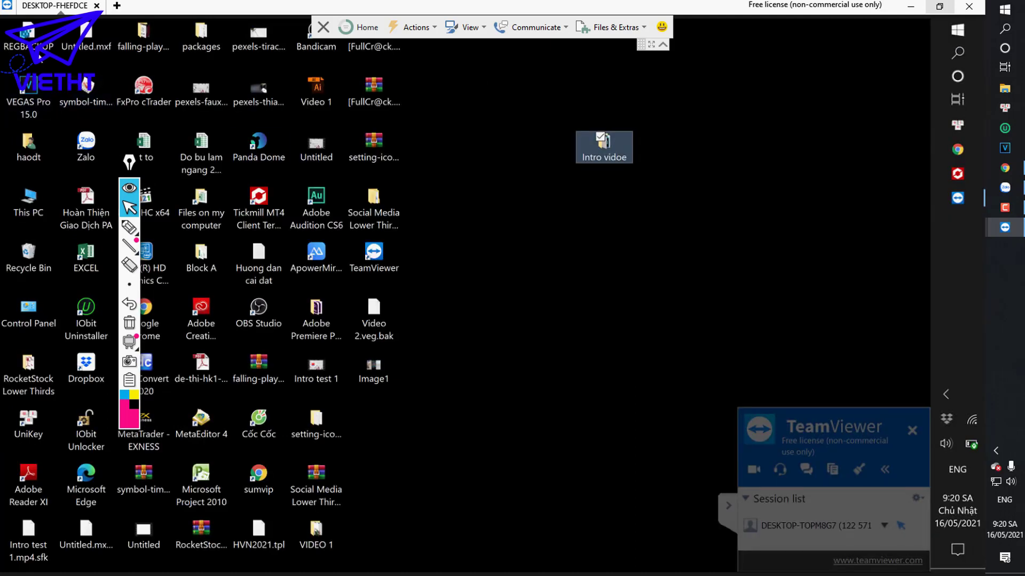
click(481, 224)
Step: Refresh the remote desktop repeatedly, then launch Chrome from the remote taskbar
right_click(471, 210)
click(458, 256)
right_click(529, 213)
click(478, 266)
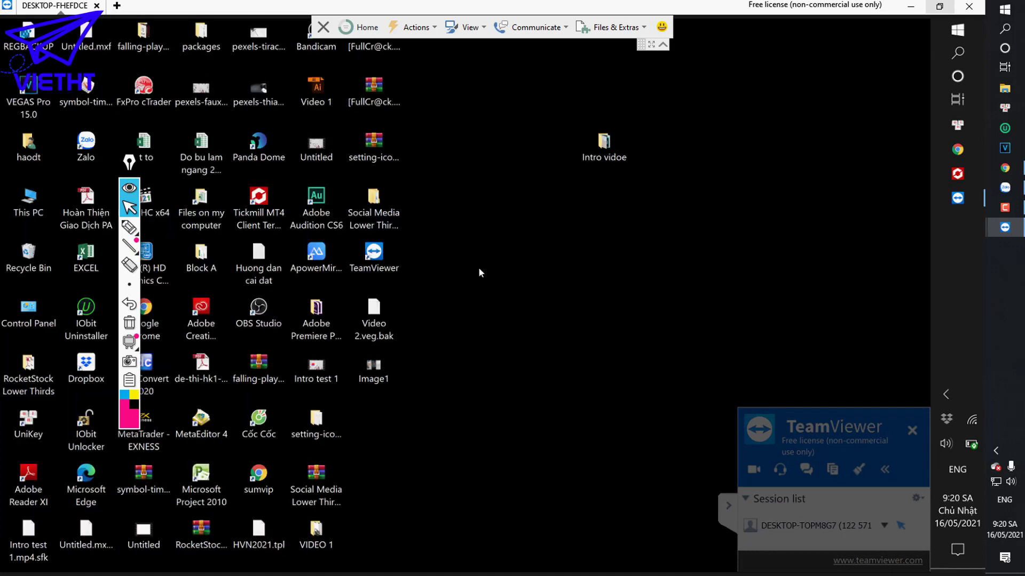
right_click(526, 246)
click(474, 290)
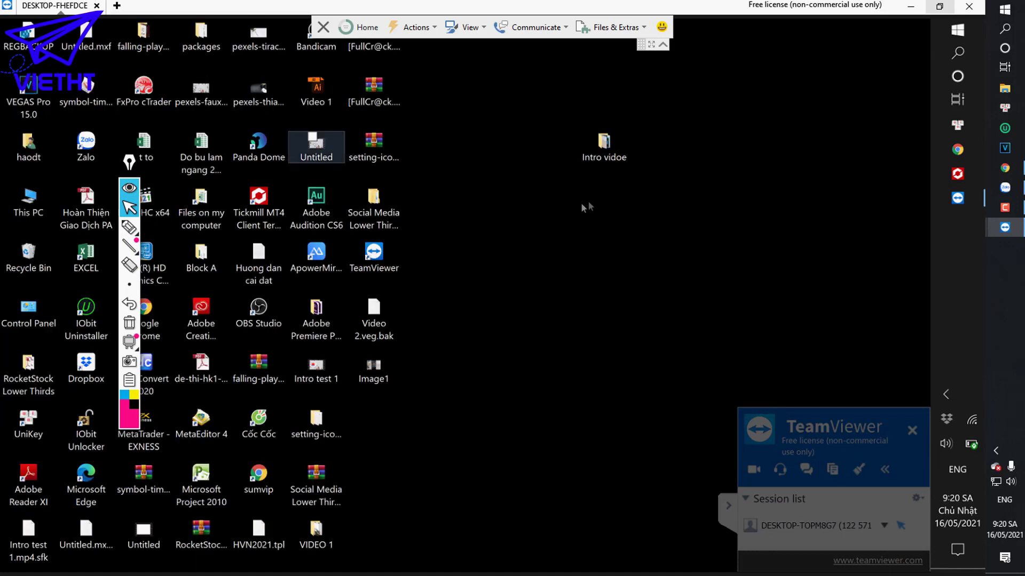
right_click(580, 204)
click(551, 252)
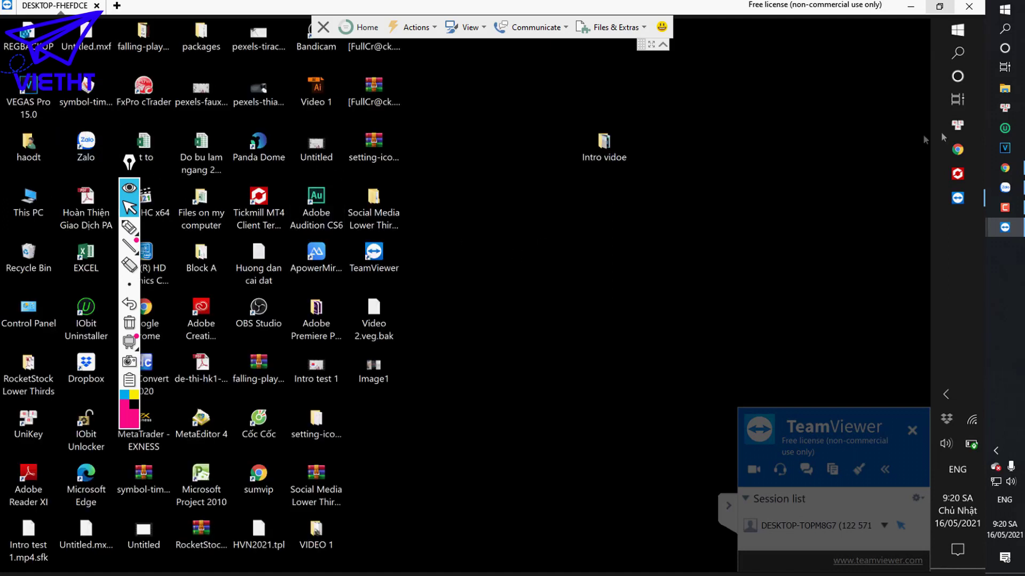
click(957, 148)
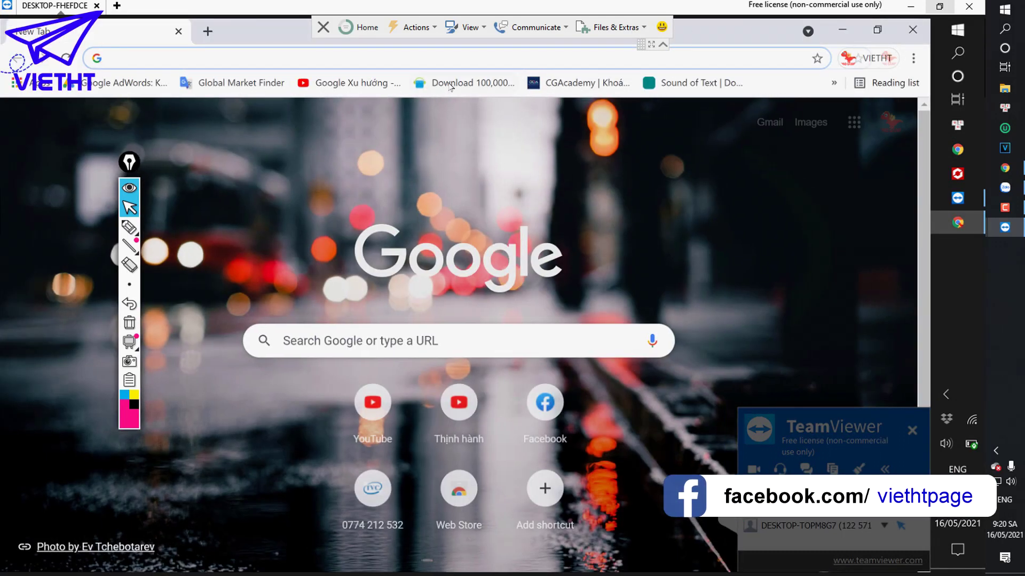
Step: Open the CGAcademy bookmark in remote Chrome, then close the Chrome window
click(567, 81)
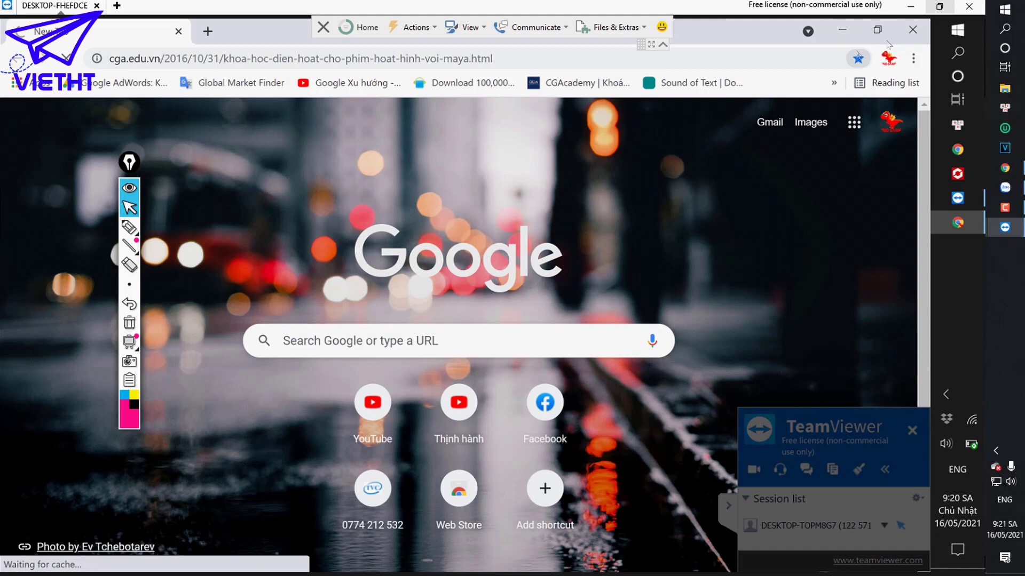
click(915, 30)
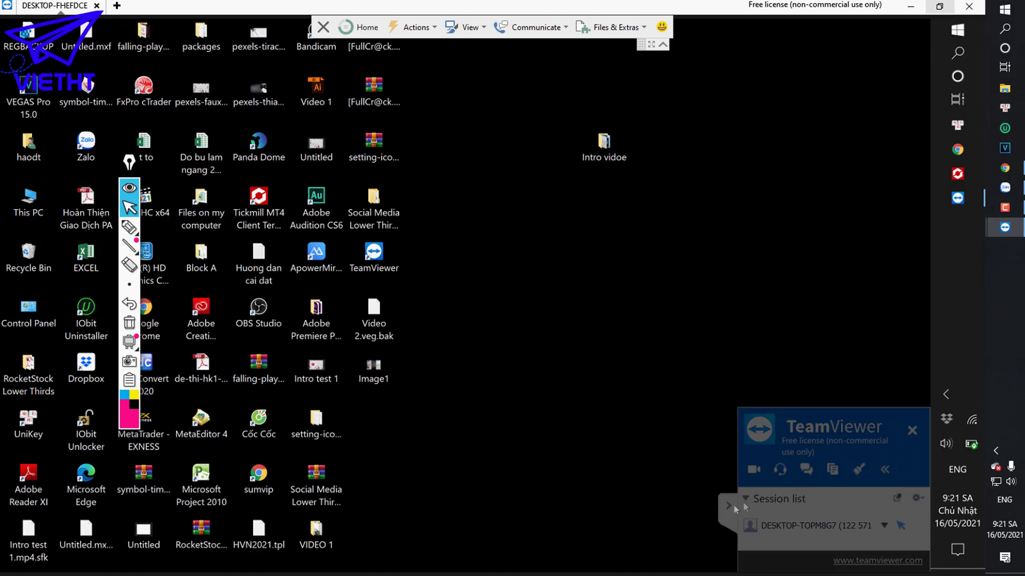
Step: Close all remote connections to the partner's computer from the TeamViewer session panel
click(885, 526)
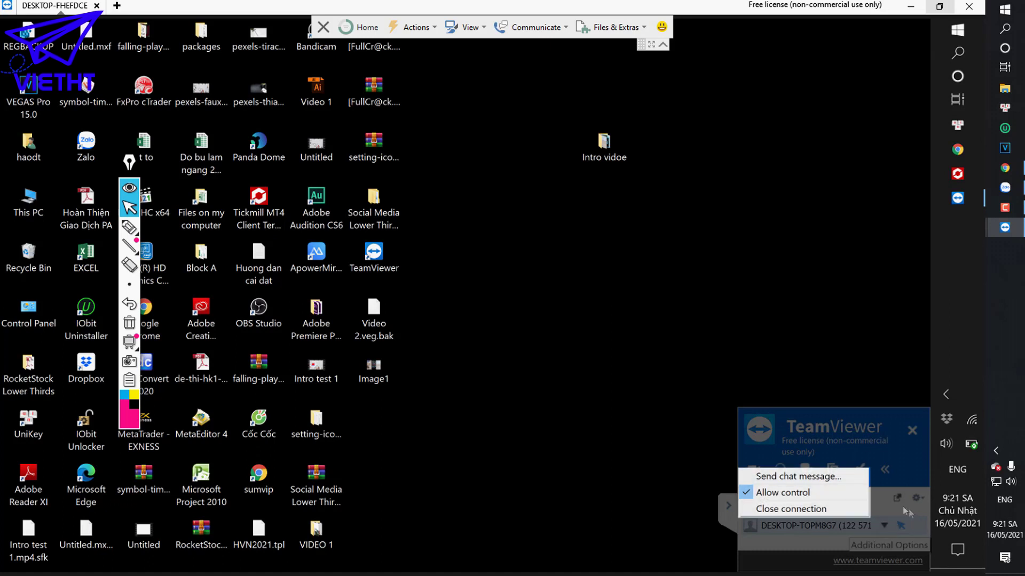
click(903, 462)
click(913, 430)
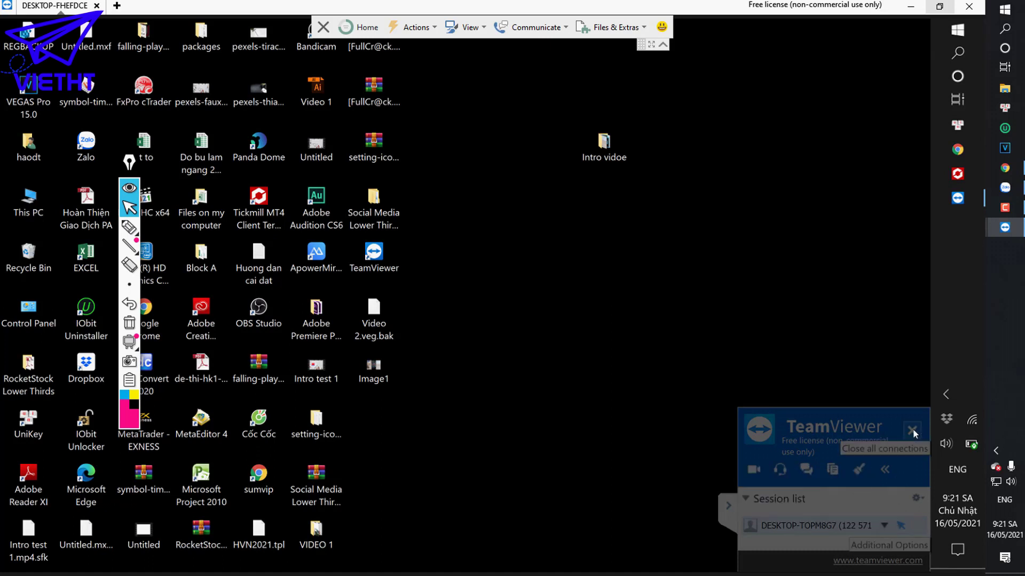